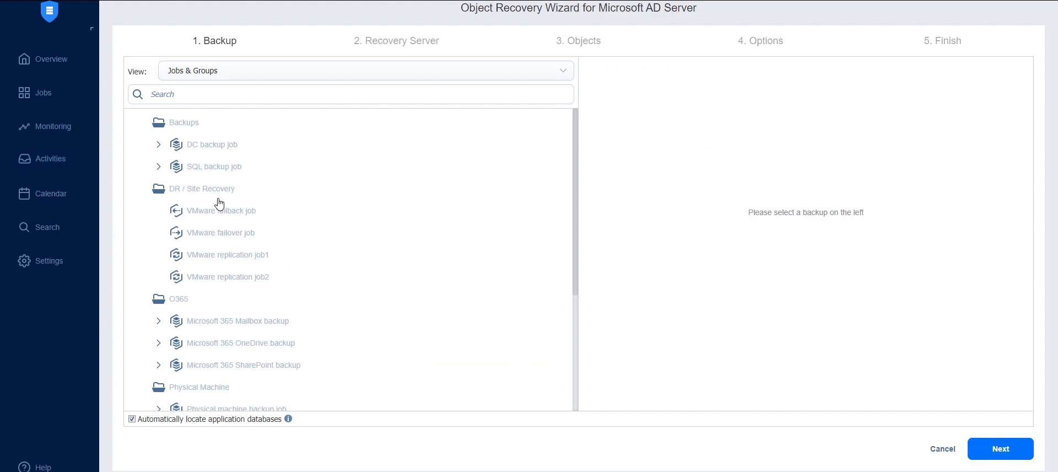
Step: Choose the production domain controller backup in DC backup job with the 18 Apr at 11:54 recovery point, and proceed to the recovery server settings
click(158, 144)
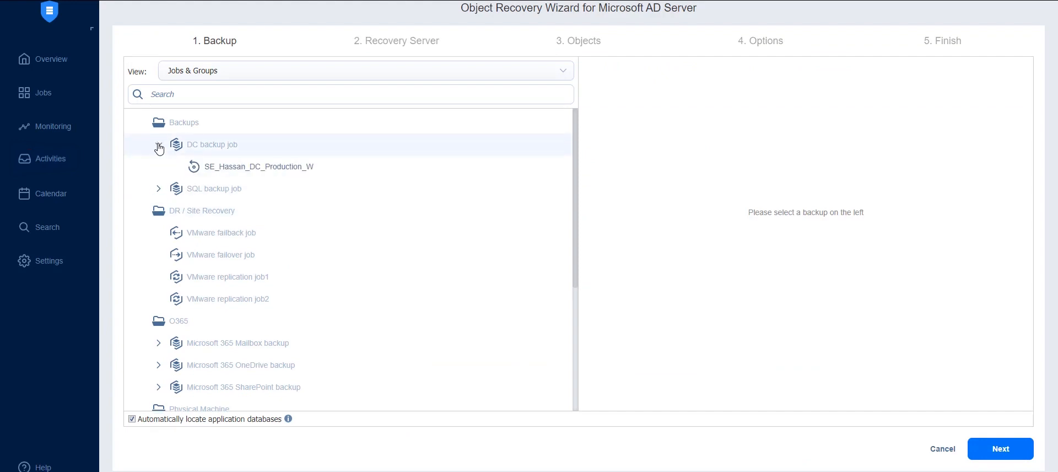
click(228, 174)
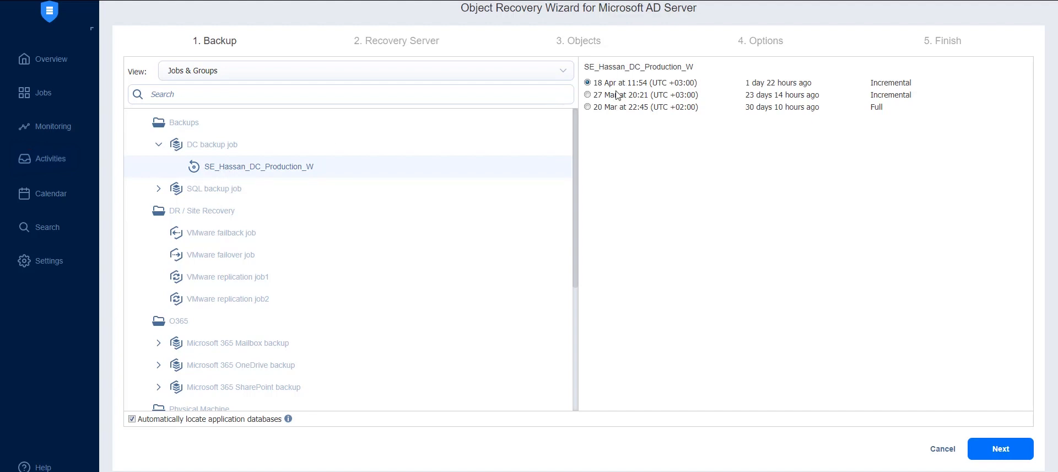
click(992, 451)
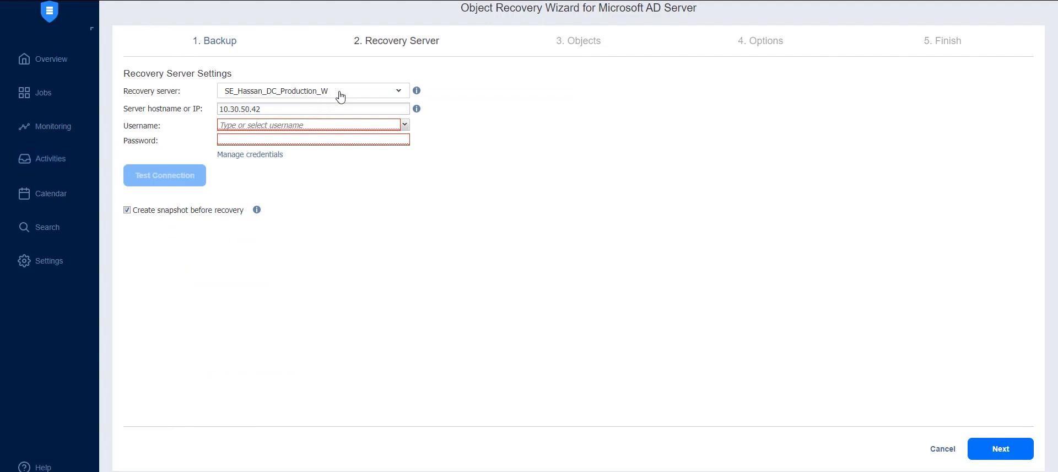
Step: Examine the recovery server choices and the platform views offered for locating a different server
click(382, 94)
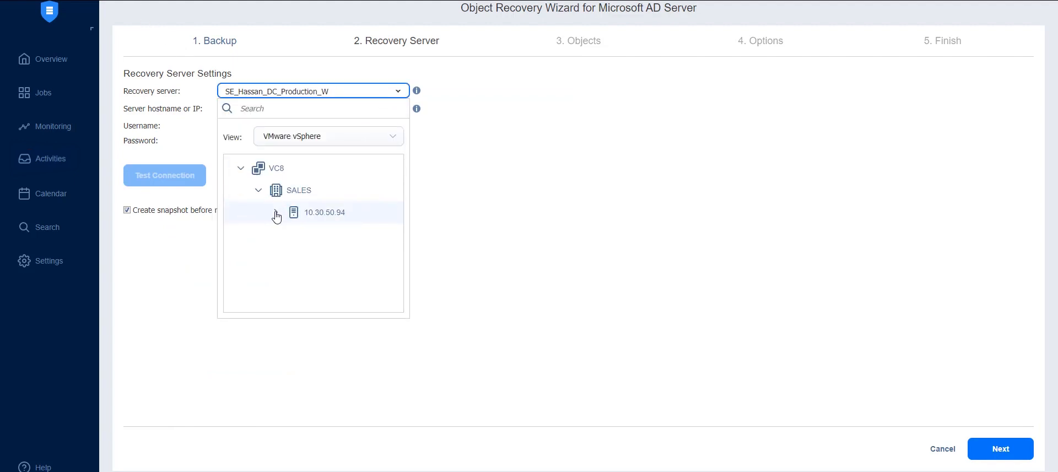
click(333, 145)
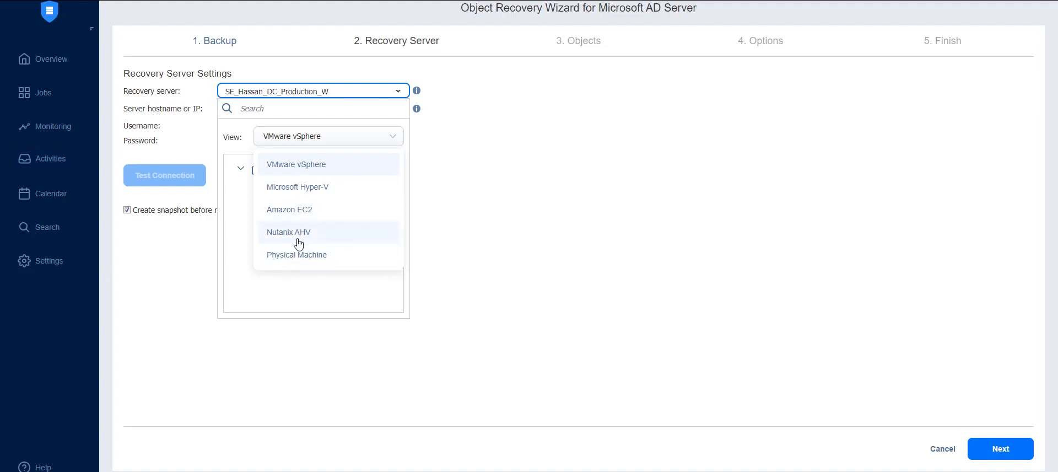
click(353, 142)
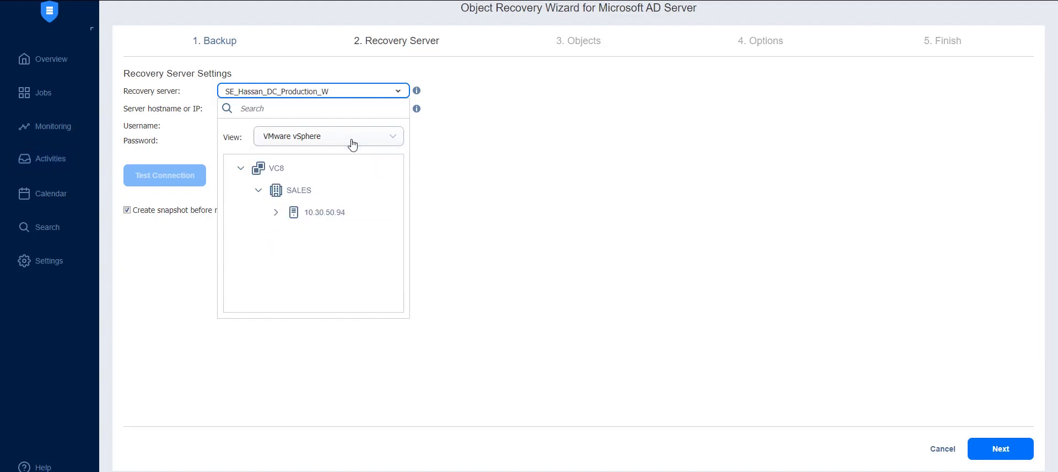
click(396, 93)
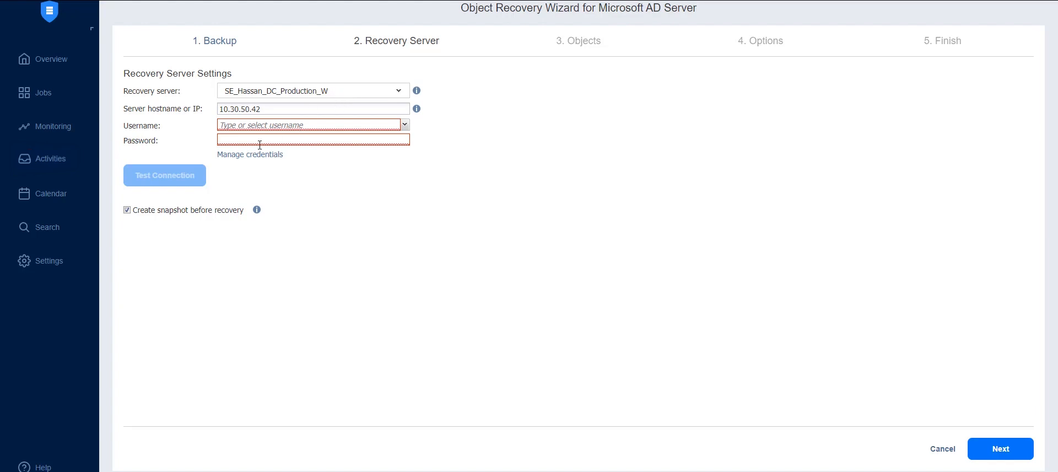
Step: Add password-type credentials for nakivolab\Administrator, entering and repeating the account password, with the description "recovery AD elements"
click(255, 127)
click(240, 160)
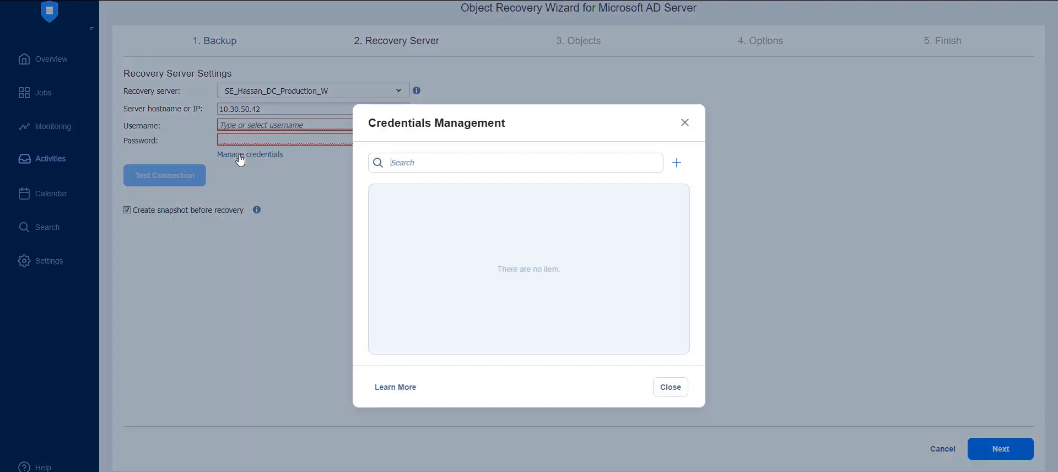
click(676, 162)
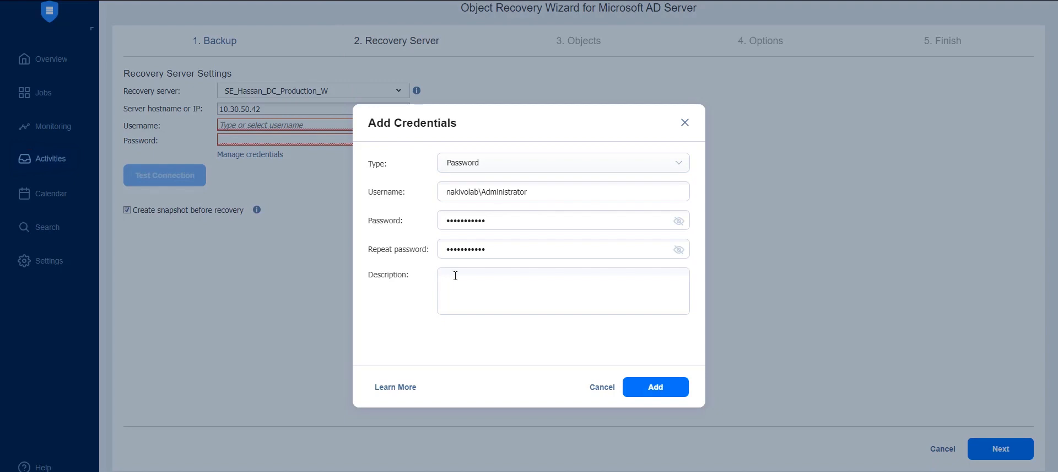
text(recovery AD elements)
click(663, 388)
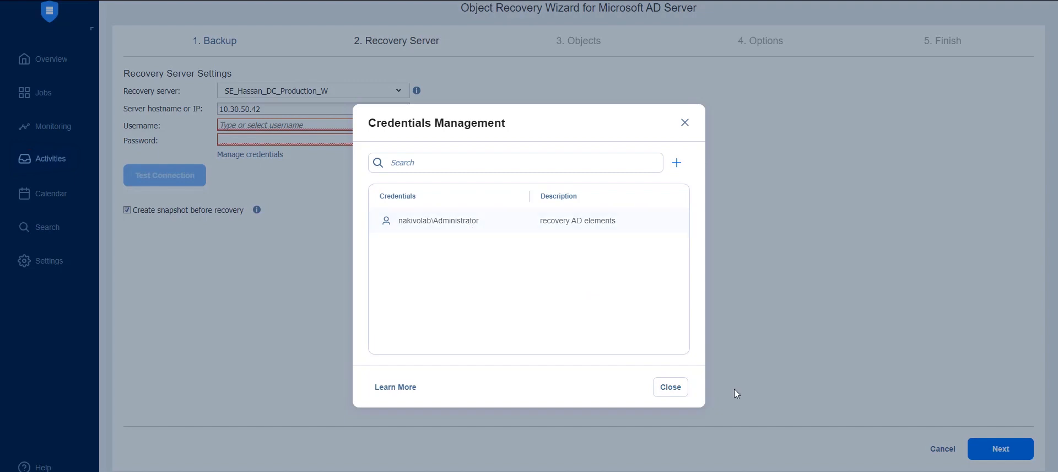
click(679, 392)
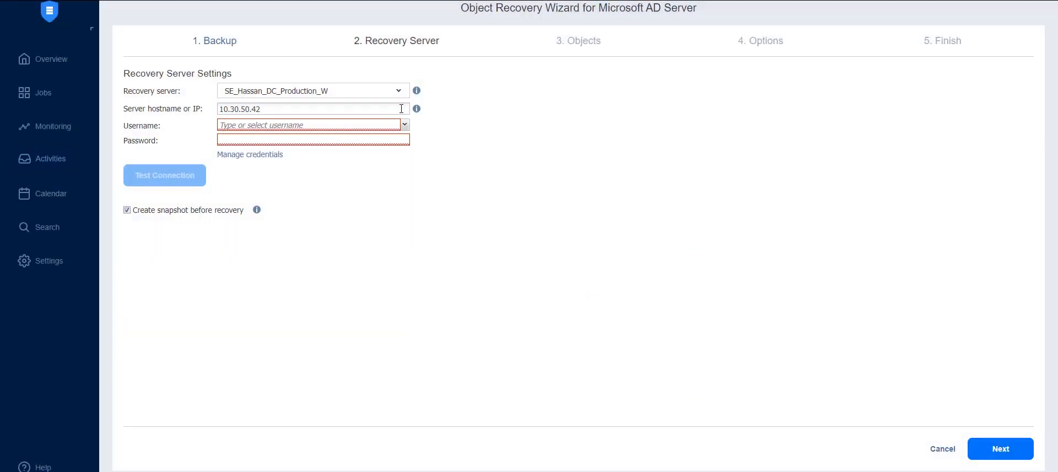
Step: Assign the nakivolab\Administrator credentials to the recovery server, test the connection, and proceed to object selection
click(405, 125)
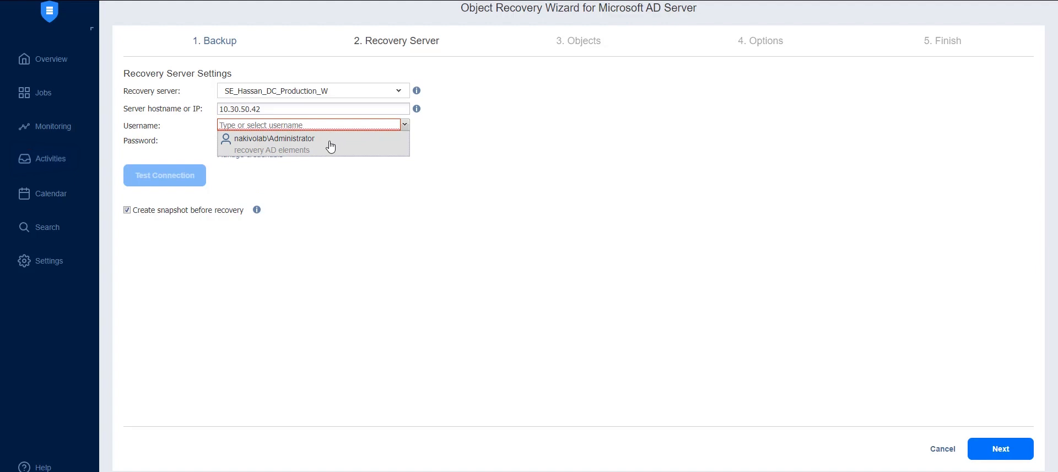
click(336, 140)
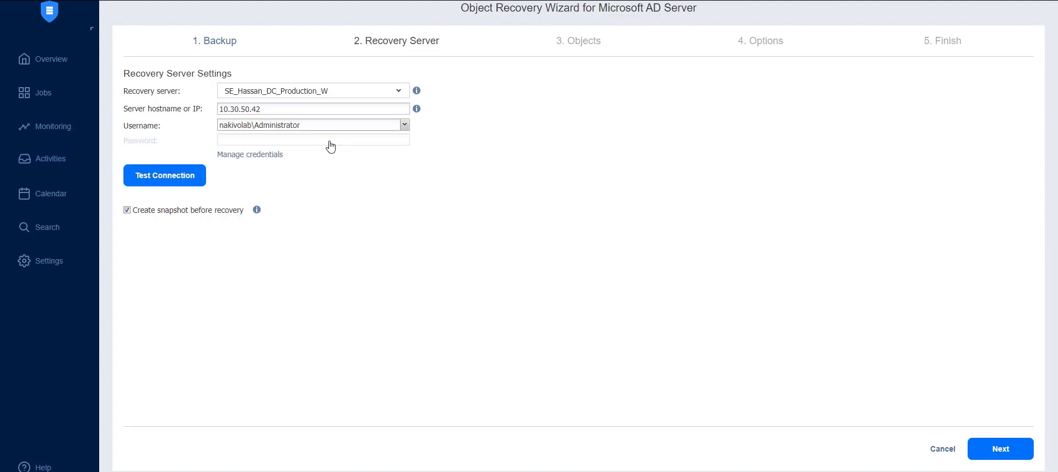
click(191, 177)
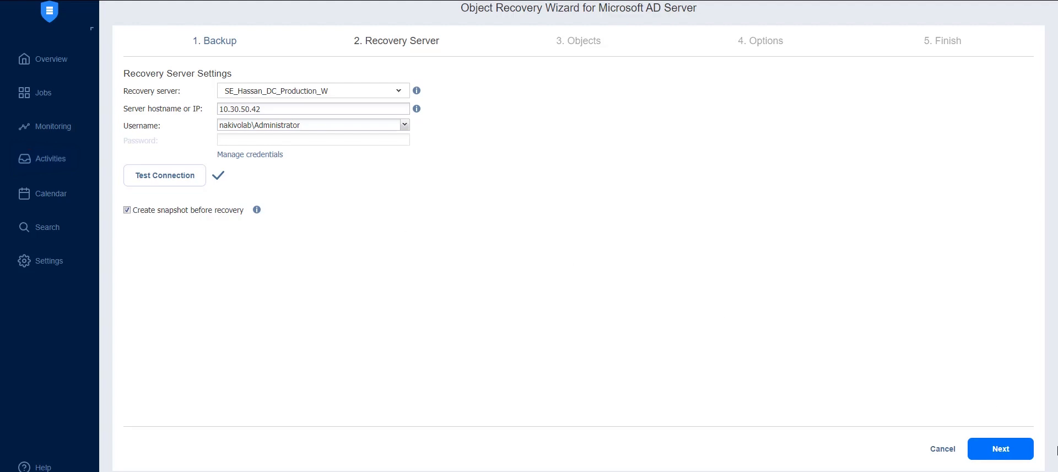
click(1012, 456)
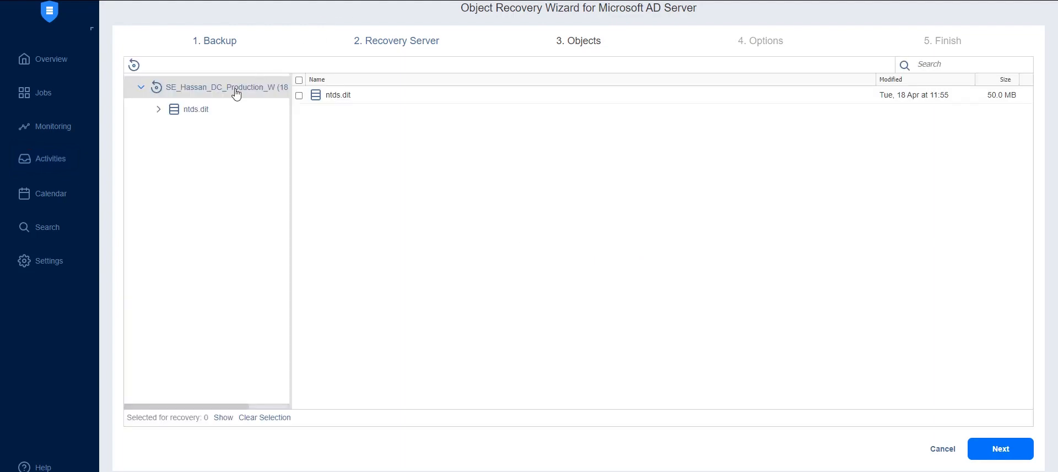
Step: Select the Hyper-V Administrators group from the Builtin container under ntds.dit's Domain Root for recovery, and proceed to the recovery options
click(159, 109)
click(176, 133)
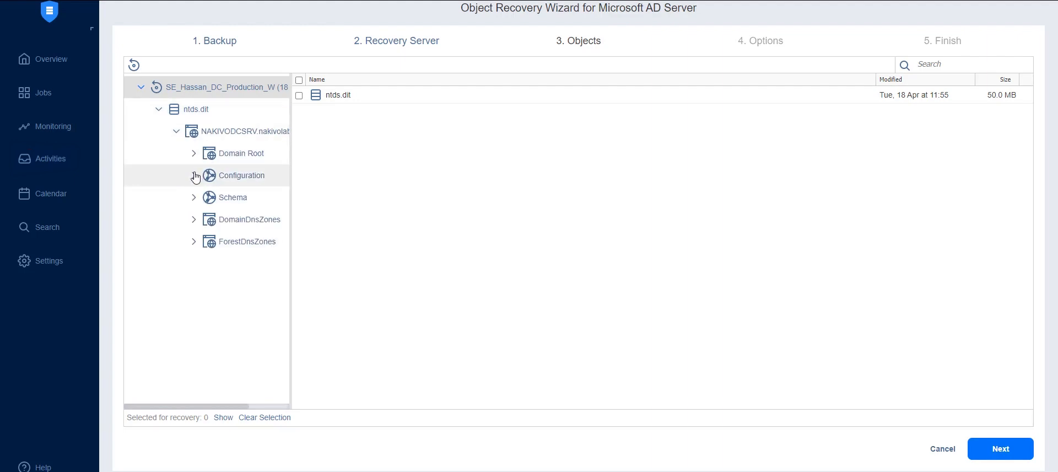
click(194, 153)
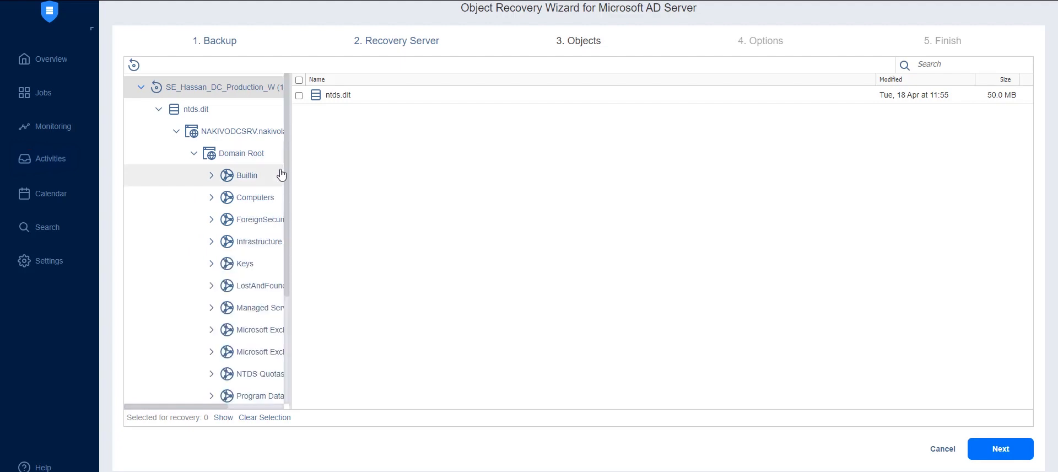
click(254, 182)
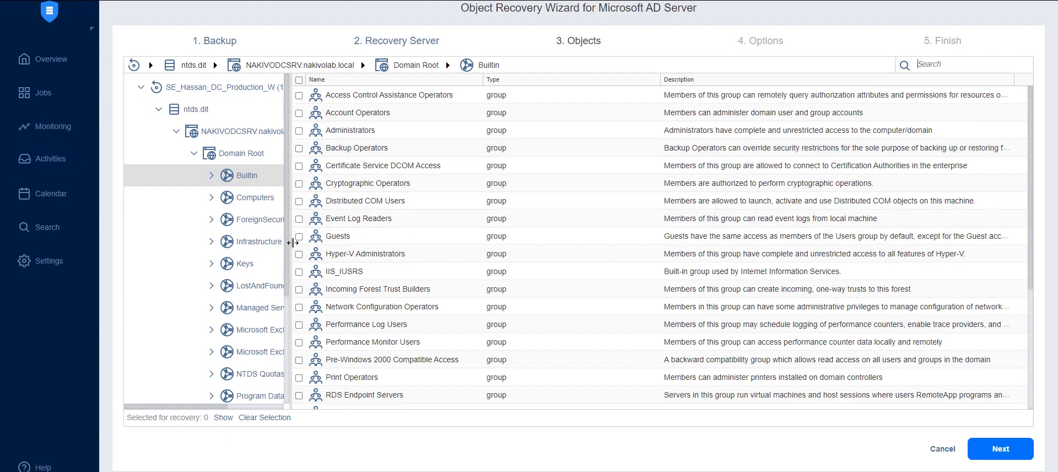
click(992, 447)
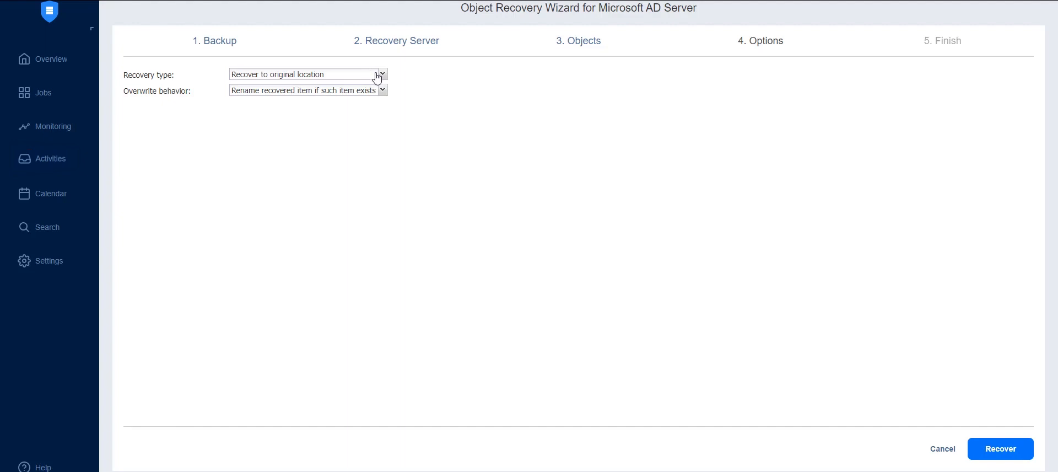
Step: Try the Export recovery type with a CIFS share and a local folder as export locations, and return to Recover to original location
click(364, 80)
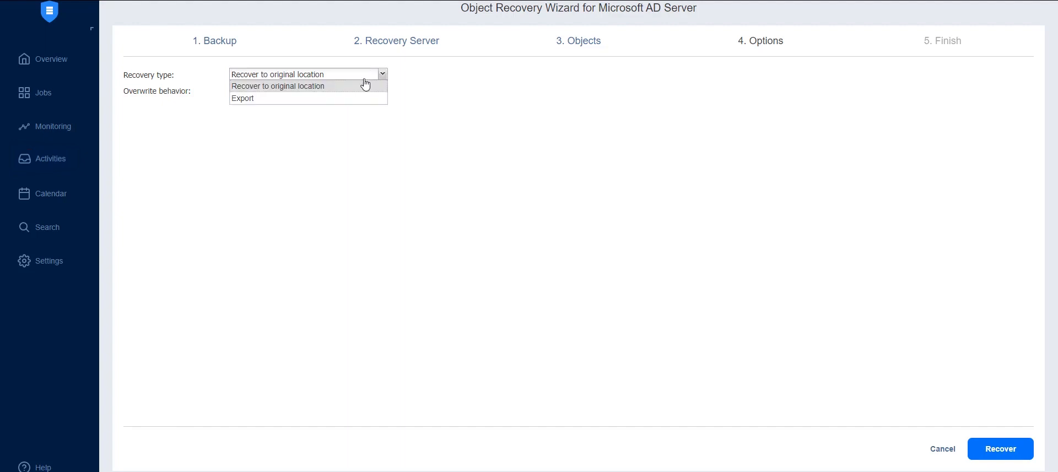
click(319, 102)
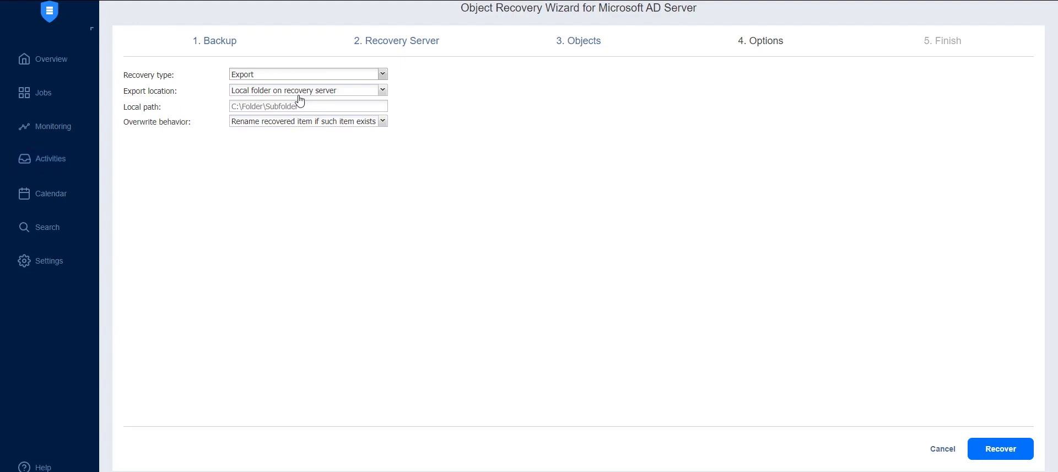
click(301, 91)
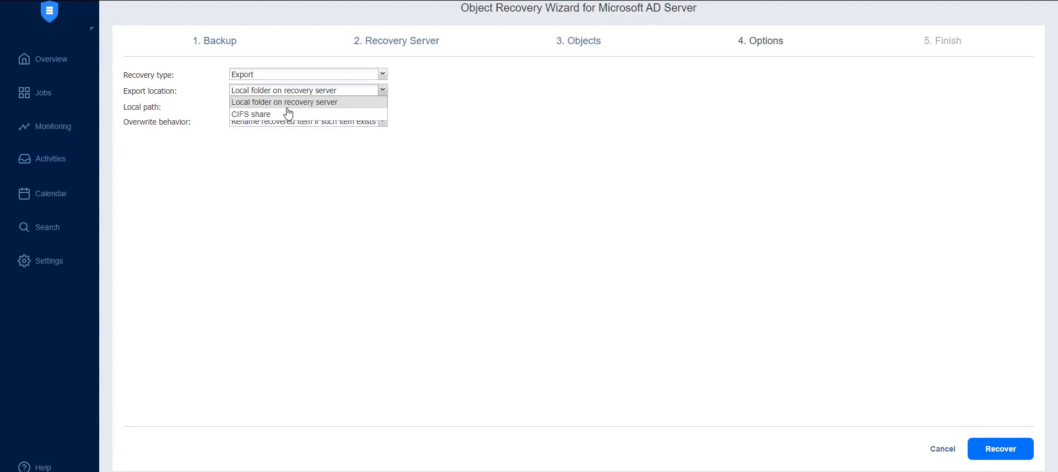
click(279, 114)
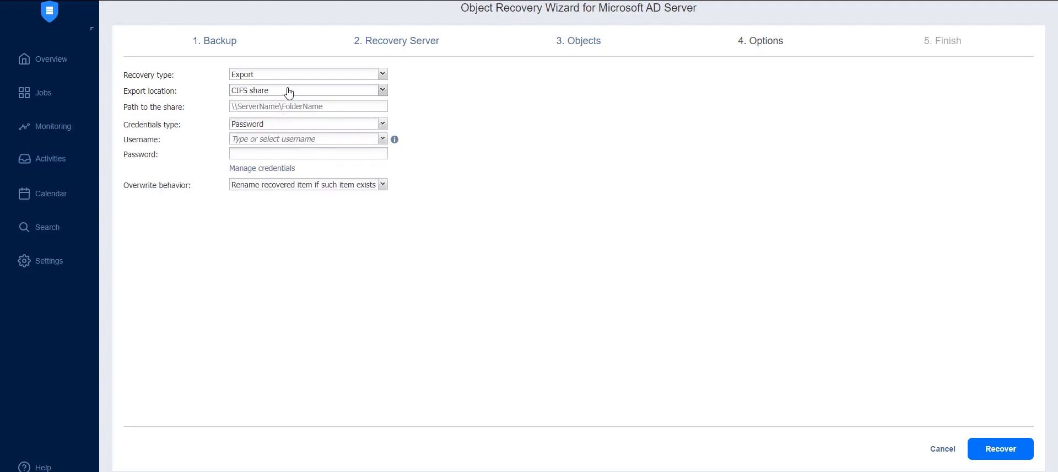
click(289, 91)
click(278, 103)
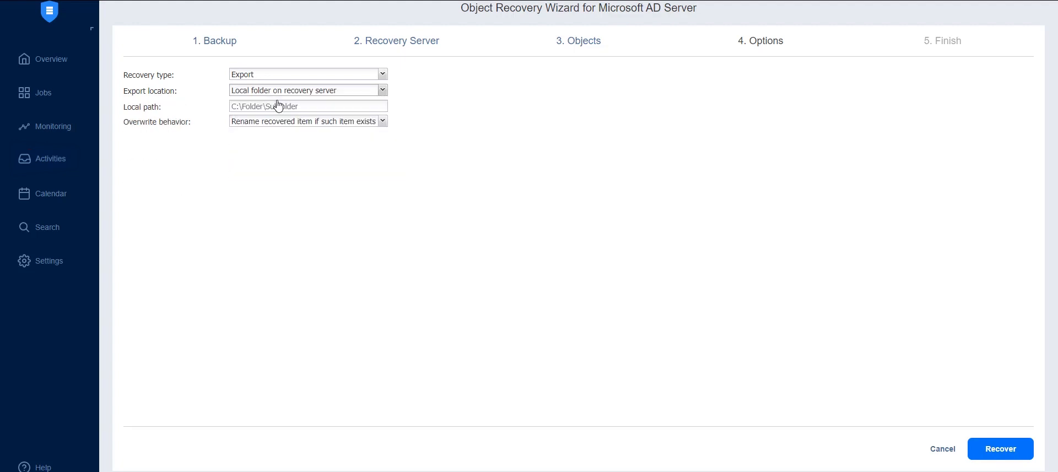
click(280, 80)
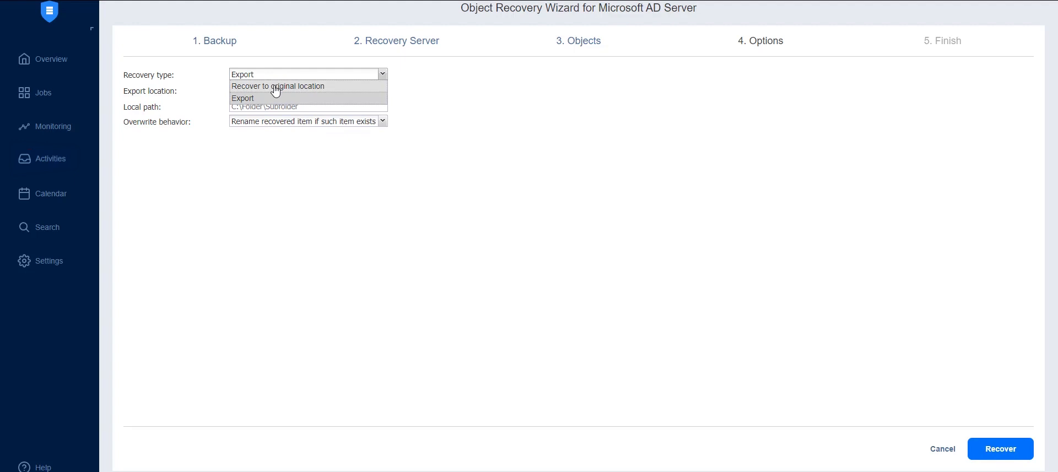
click(276, 86)
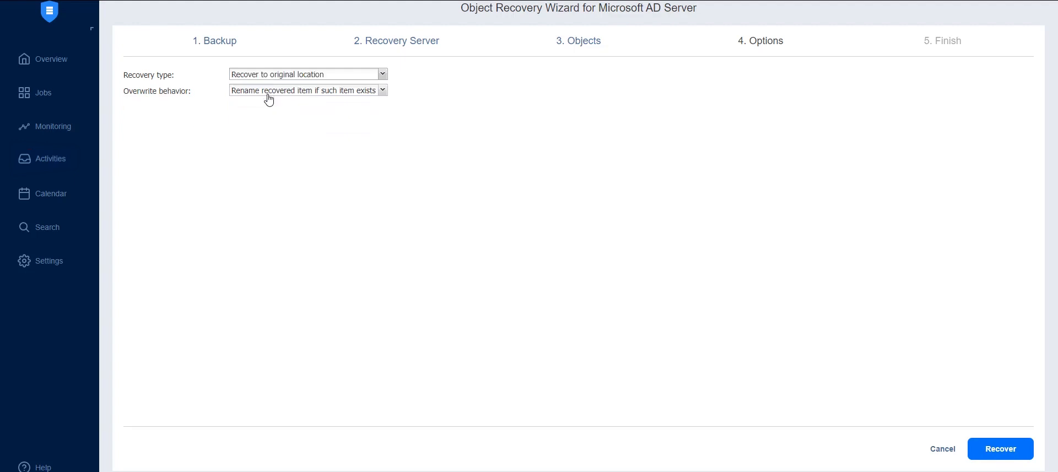
Step: Try the overwrite behaviors that skip the recovered item or overwrite the original item if such item exists
click(269, 91)
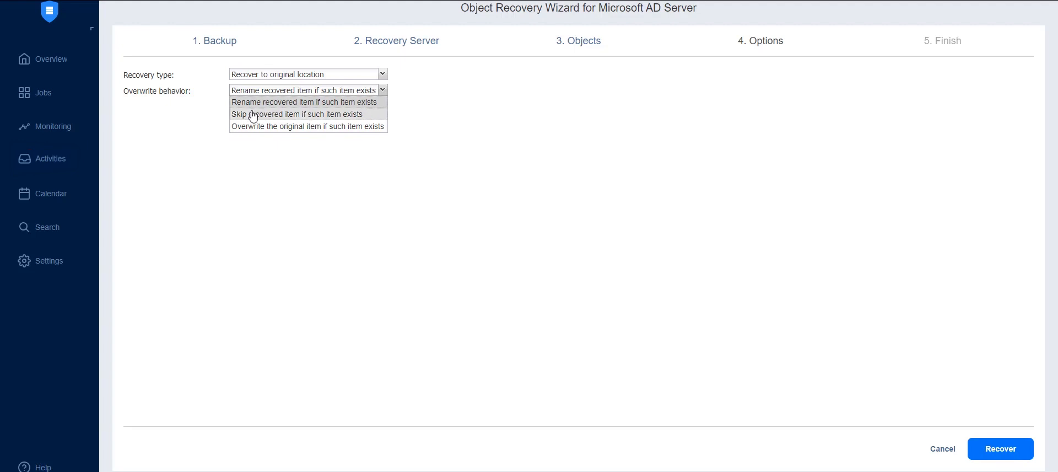
click(252, 115)
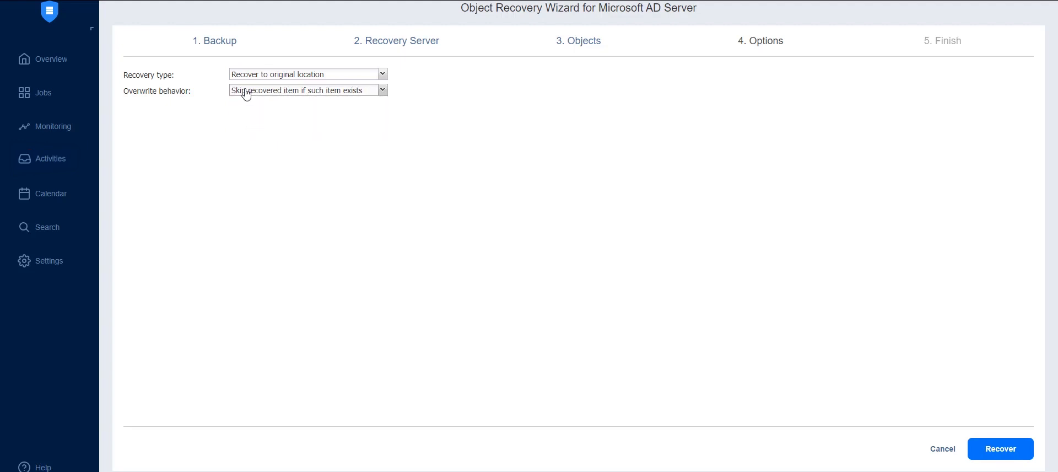
click(246, 92)
click(242, 127)
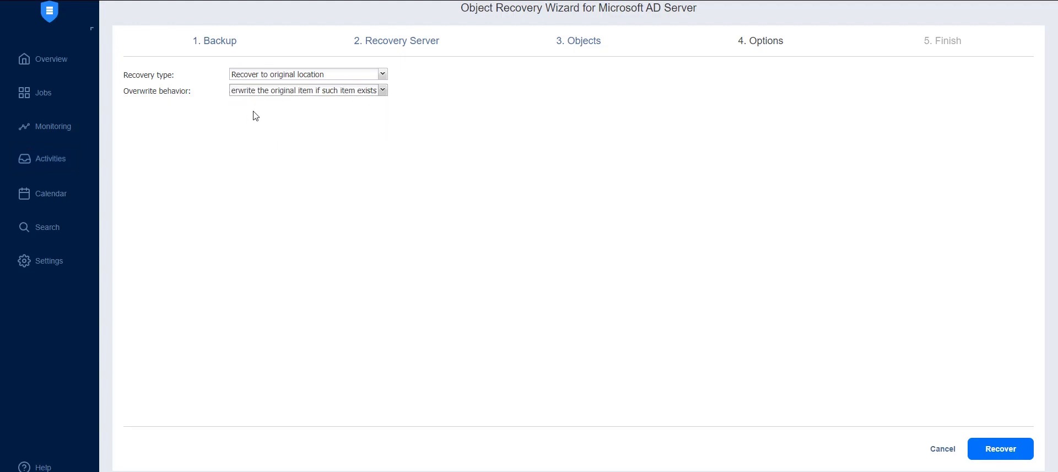
Step: Set the overwrite behavior to "Skip recovered item if such item exists" and start the object recovery
click(278, 92)
click(256, 113)
click(995, 449)
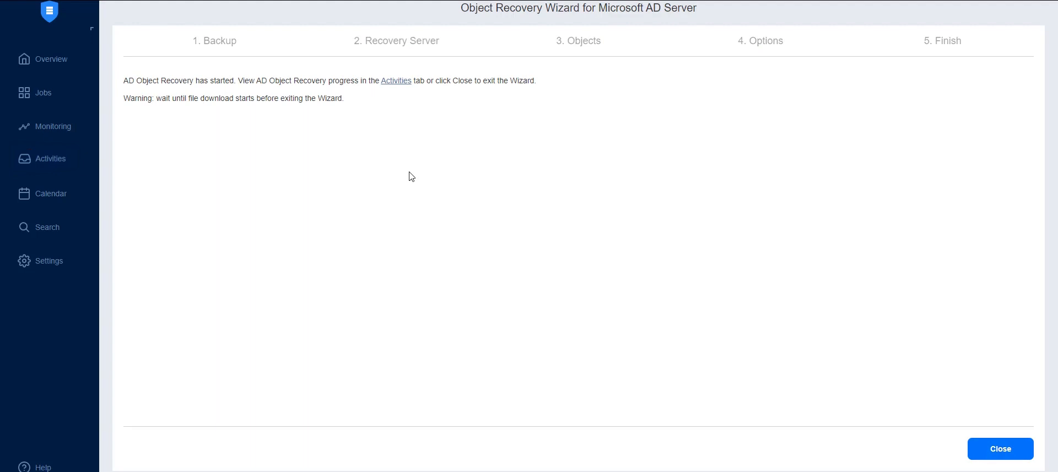